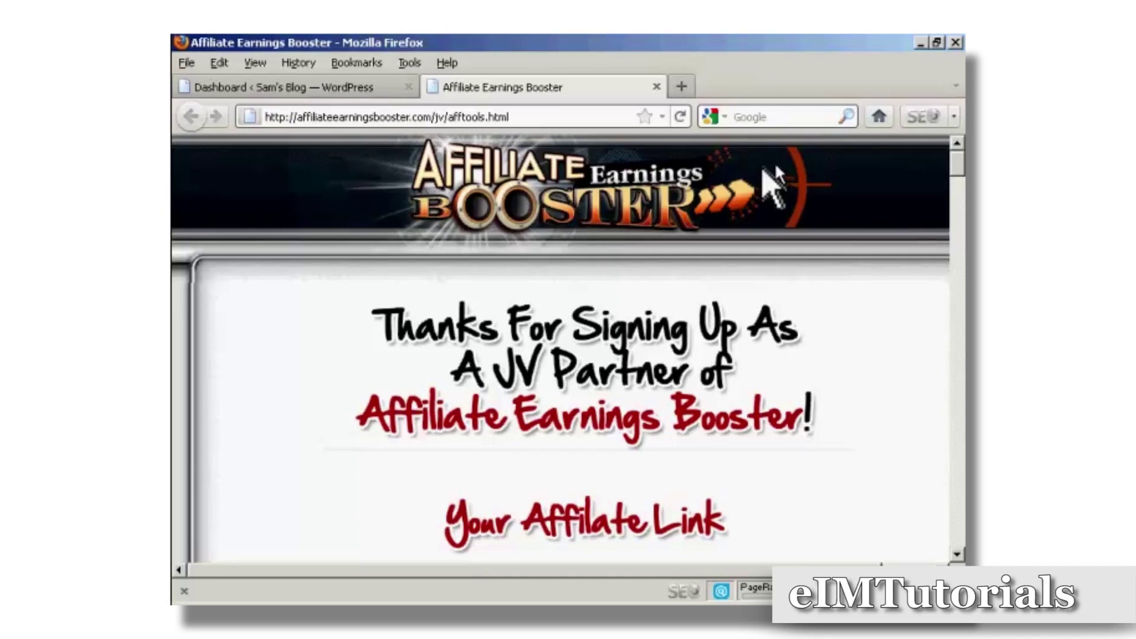
Scroll down the JV affiliate tools page to the 160x600 banner and its code box
left_click_drag(959, 165, 963, 269)
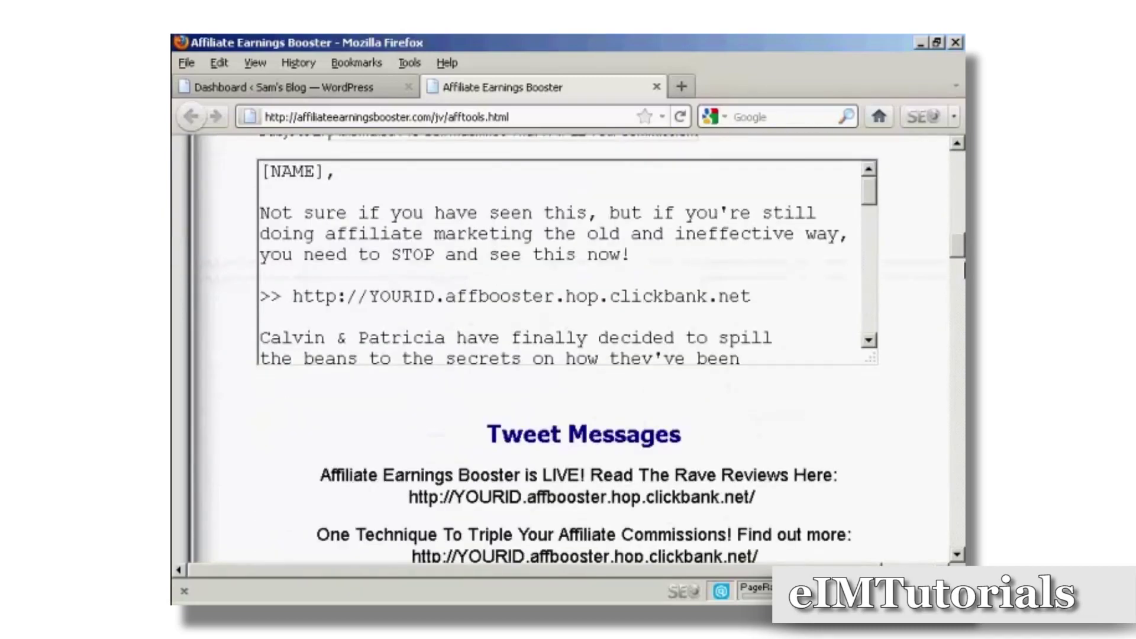
left_click_drag(962, 269, 956, 473)
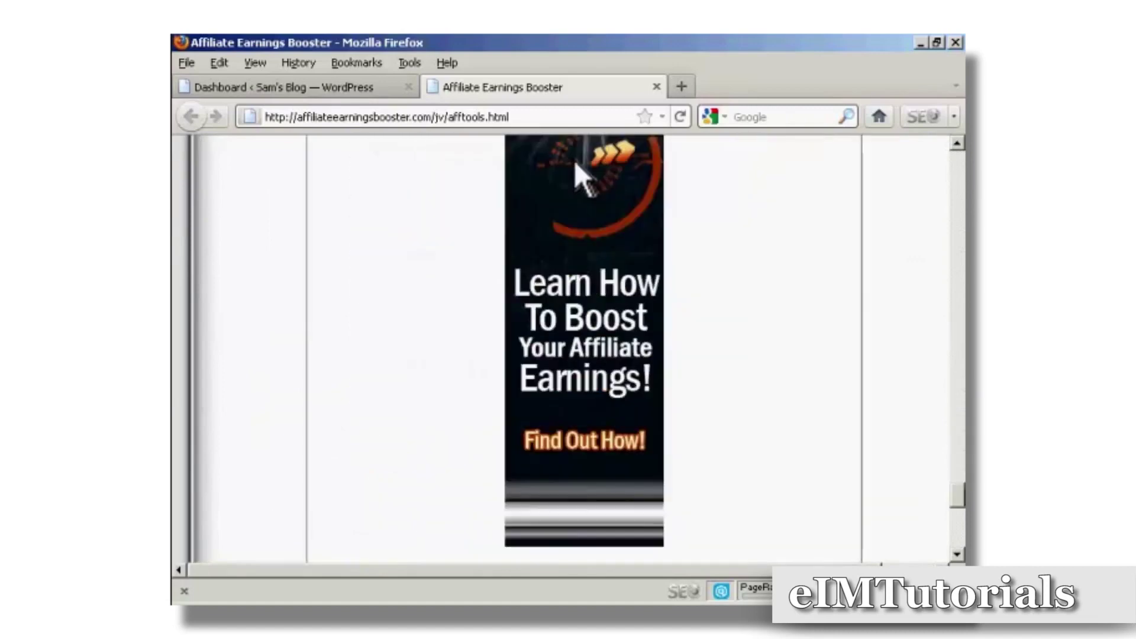
scroll(584, 390, "down", 3)
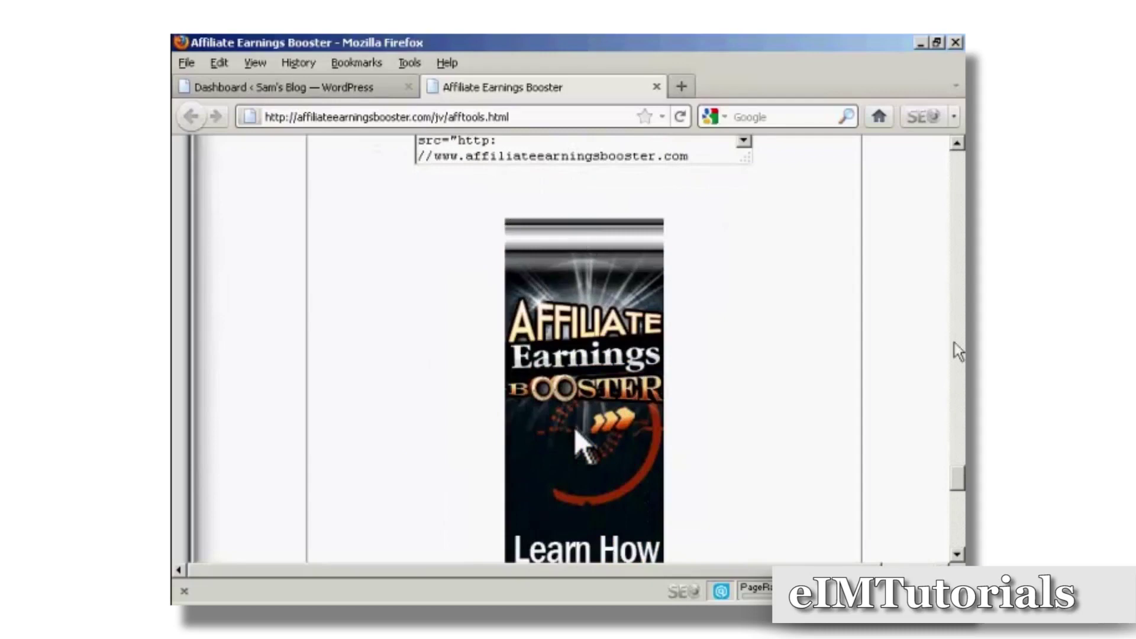
left_click_drag(960, 493, 961, 516)
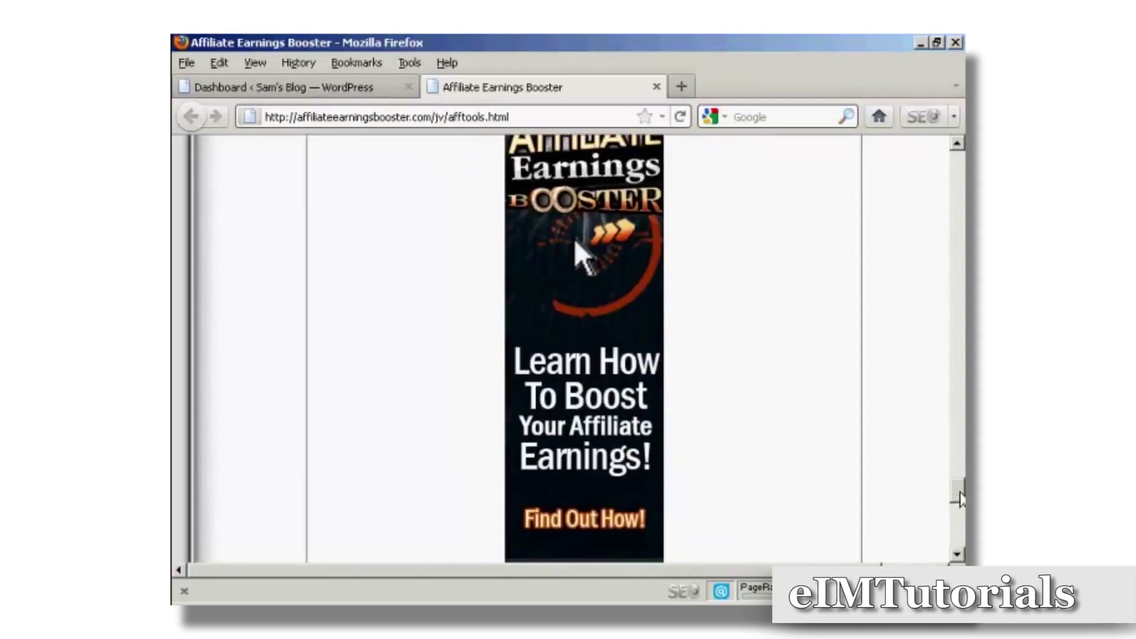
Select all the HTML code in the 160x600 banner's code box and copy it
left_click_drag(960, 516, 960, 519)
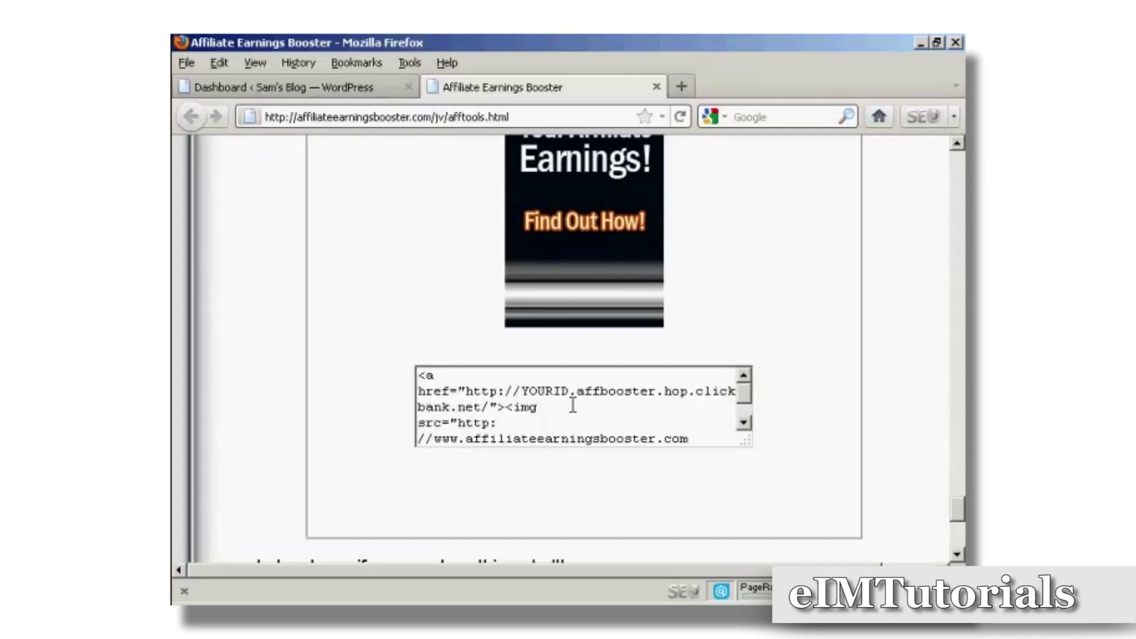
left_click(532, 376)
left_click_drag(532, 376, 682, 456)
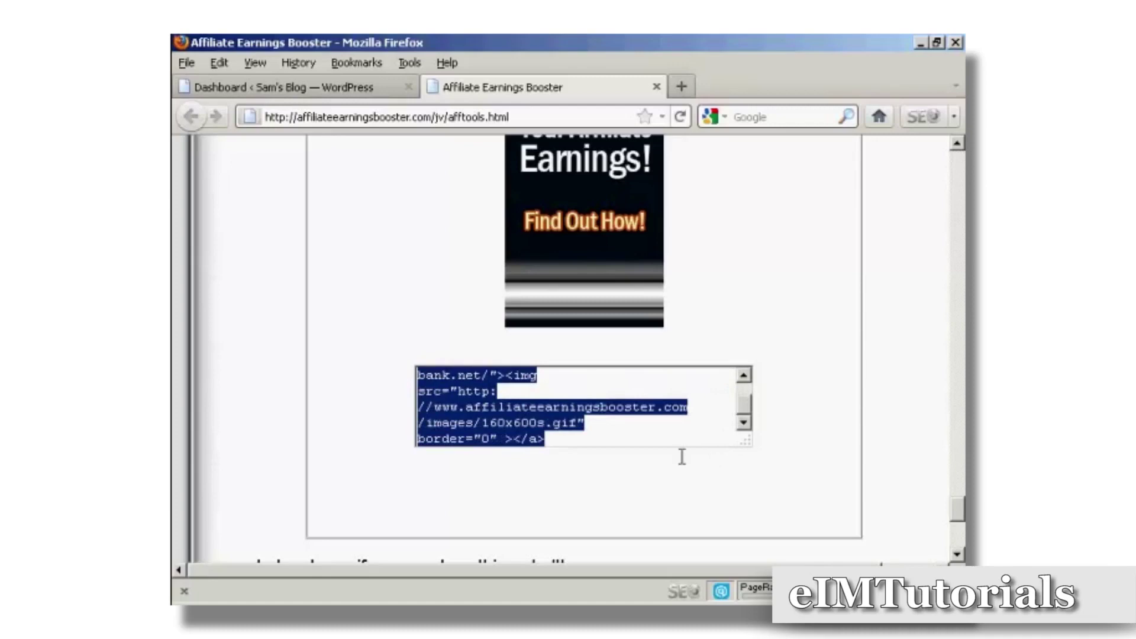
right_click(628, 409)
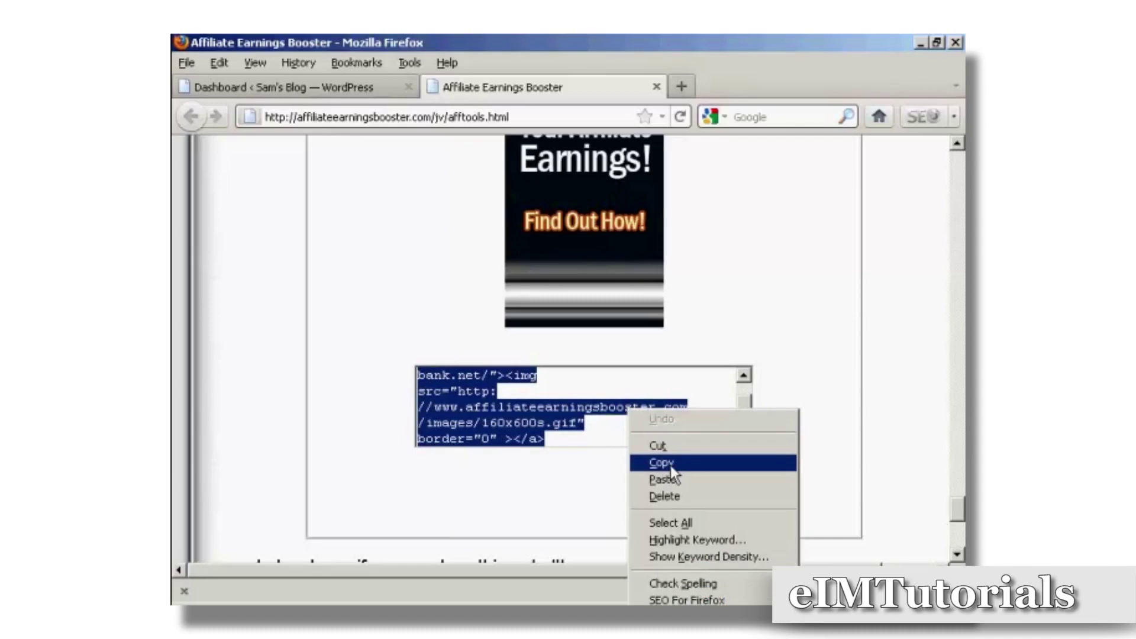
left_click(670, 466)
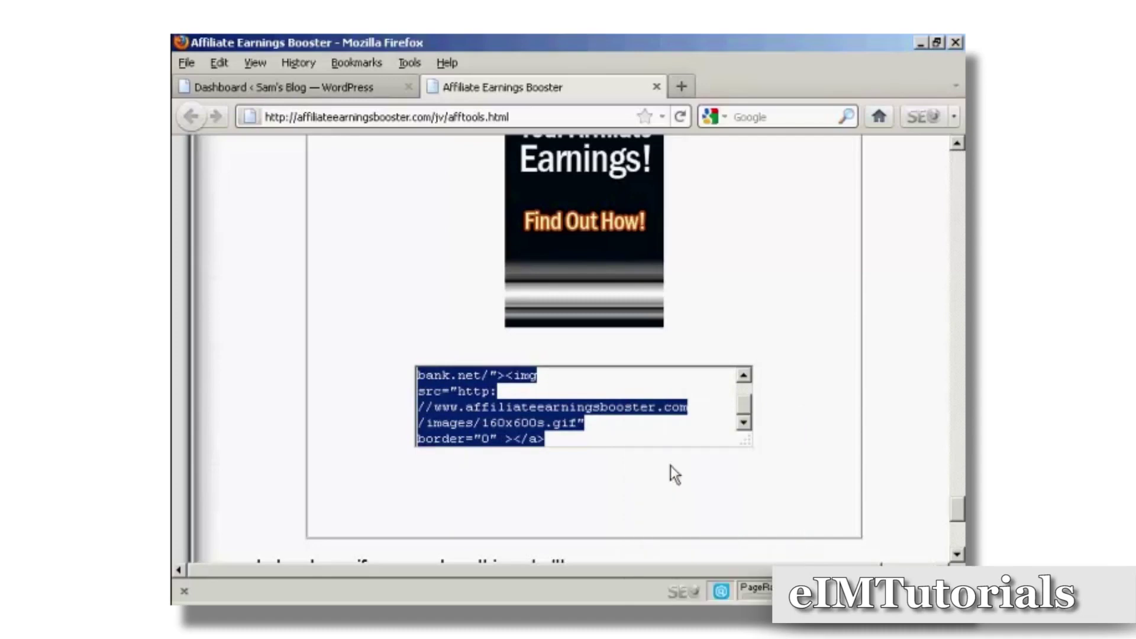
Switch to the WordPress dashboard and go to the Widgets page
left_click(329, 87)
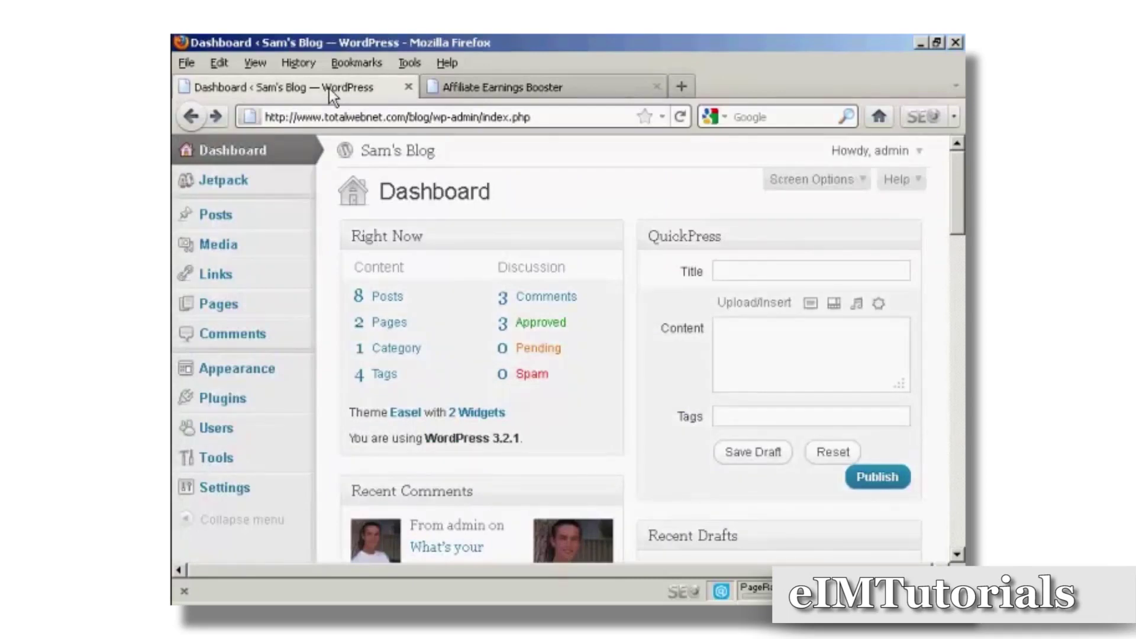
mouse_move(481, 236)
left_click(480, 414)
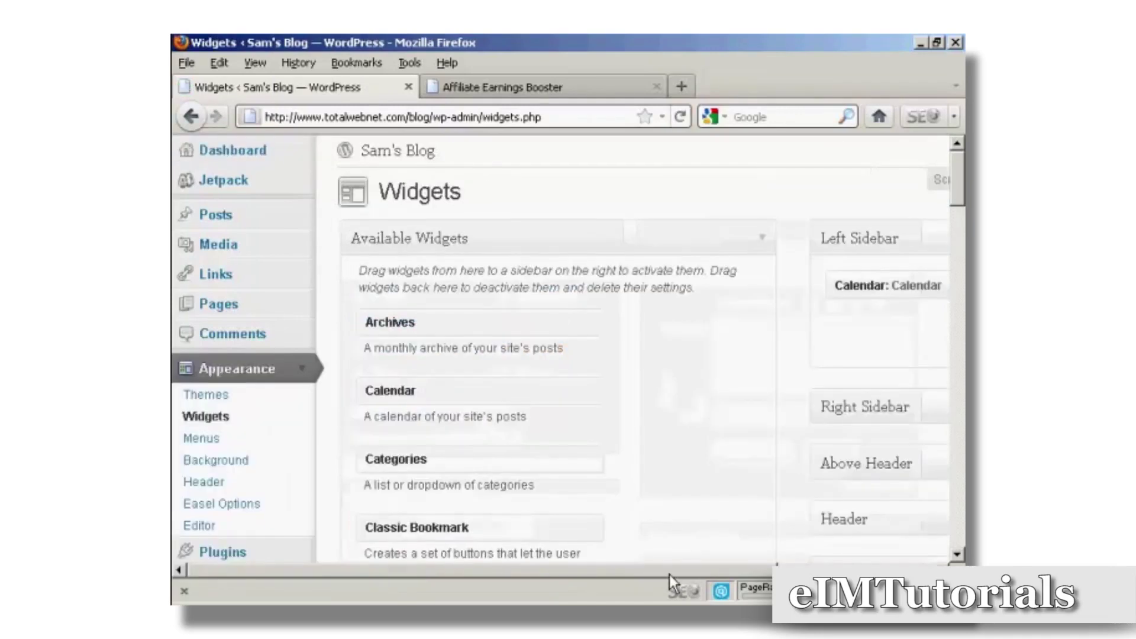
left_click_drag(669, 573, 826, 574)
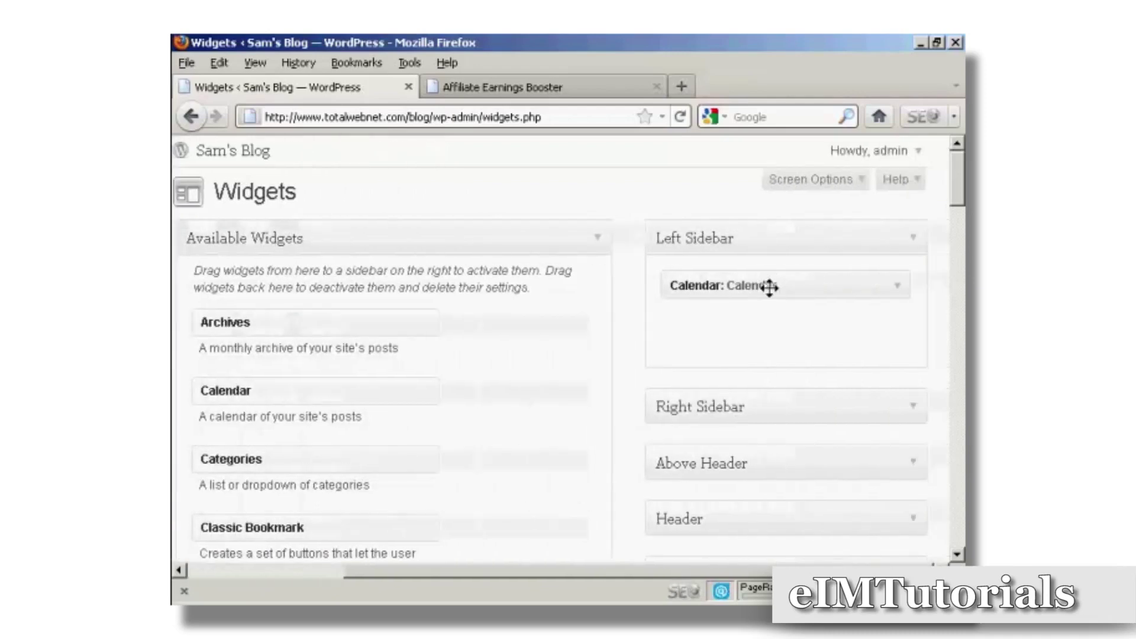
Move the Calendar widget from the Left Sidebar into the Right Sidebar
left_click(913, 411)
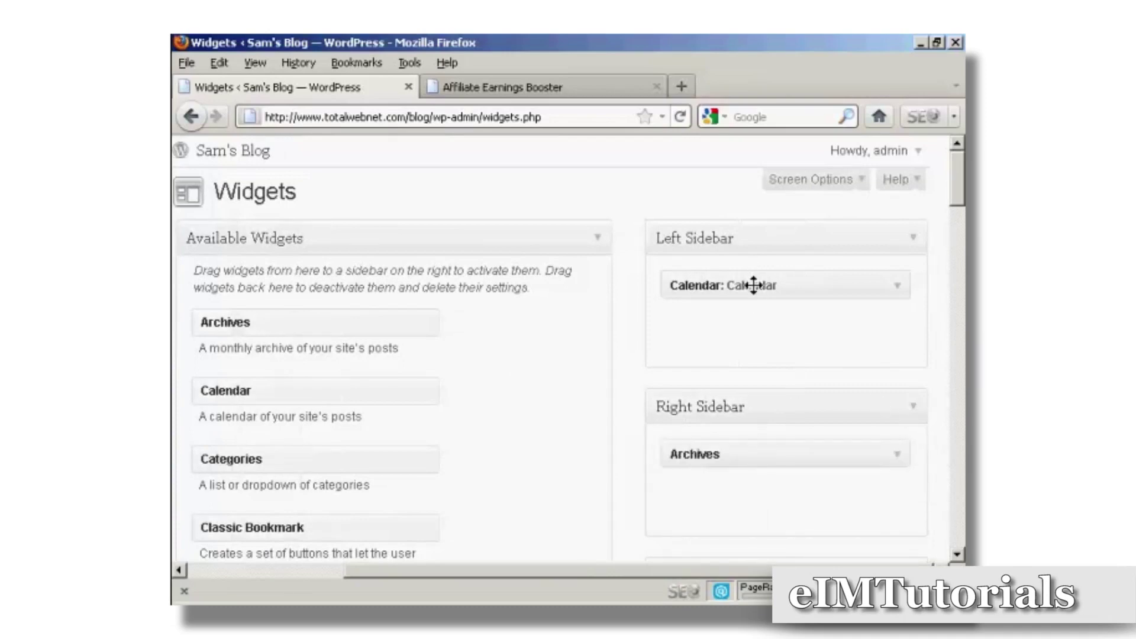
mouse_move(753, 285)
left_mouse_down()
mouse_move(749, 489)
mouse_move(759, 483)
mouse_move(752, 435)
left_mouse_up()
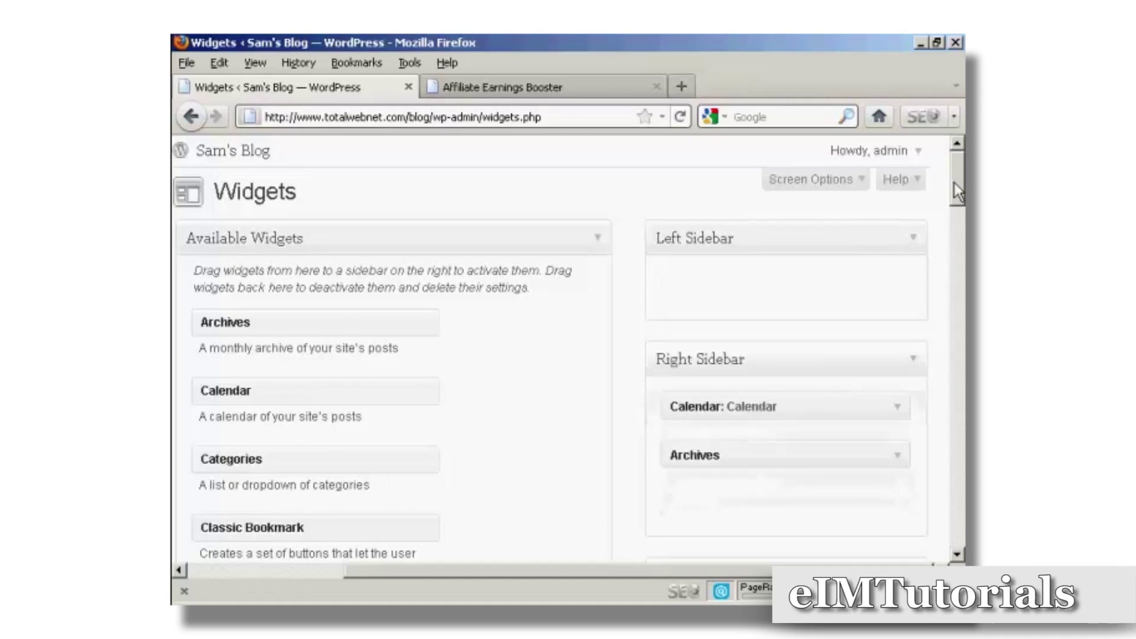
left_click_drag(957, 192, 953, 385)
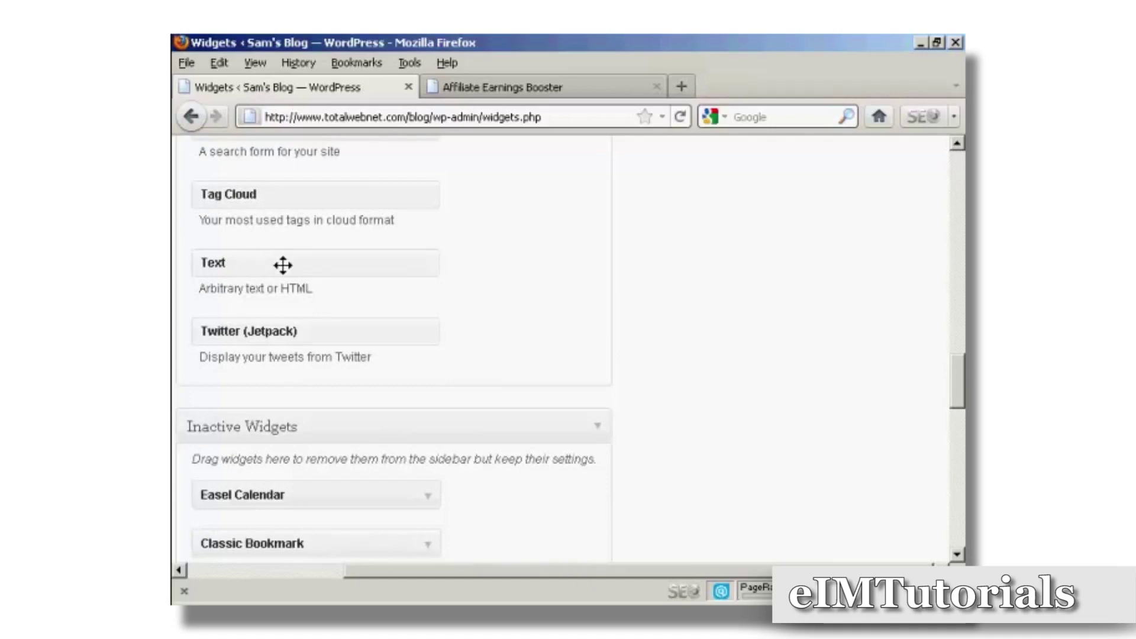
Drag a Text widget into the Left Sidebar and bring its empty content box into view
left_click_drag(282, 265, 683, 142)
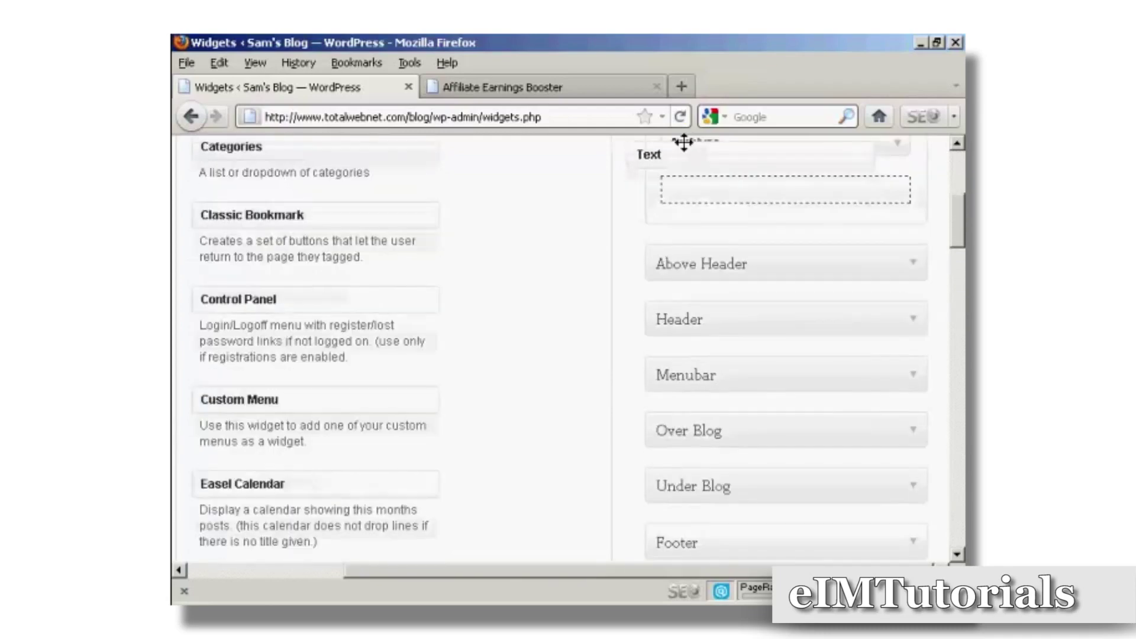
left_click_drag(684, 142, 717, 282)
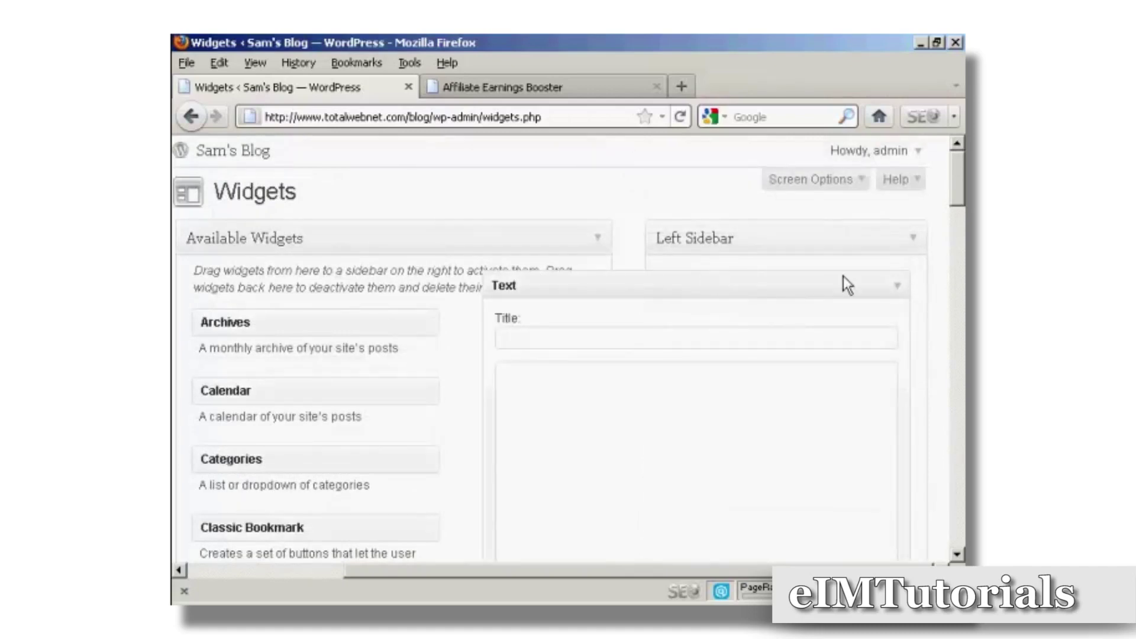
scroll(962, 188, "down", 3)
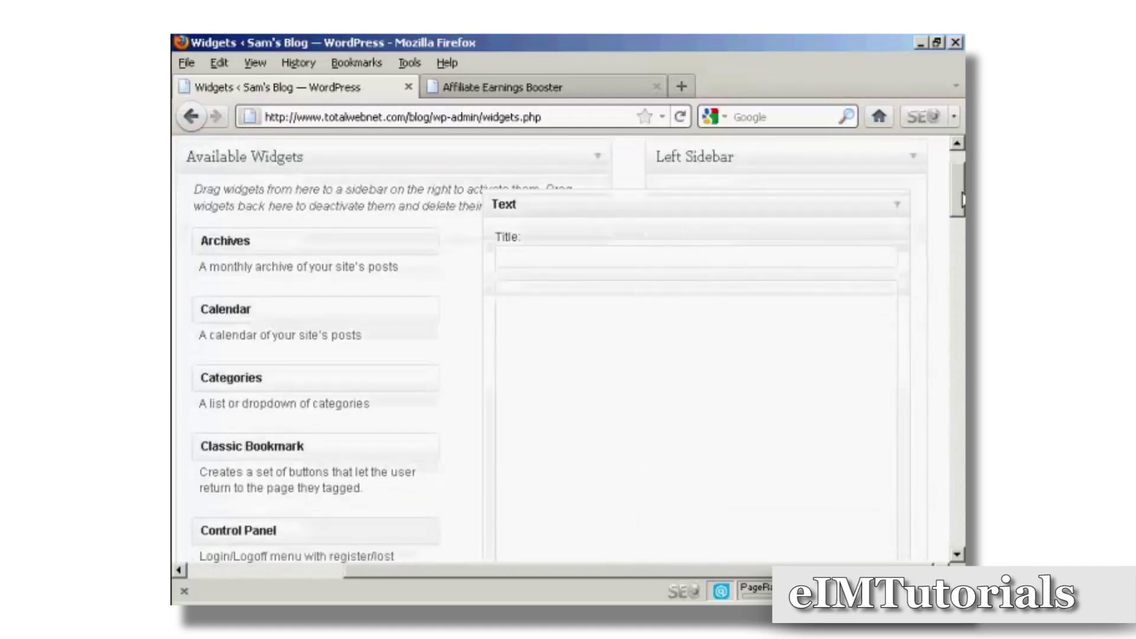
left_click(508, 295)
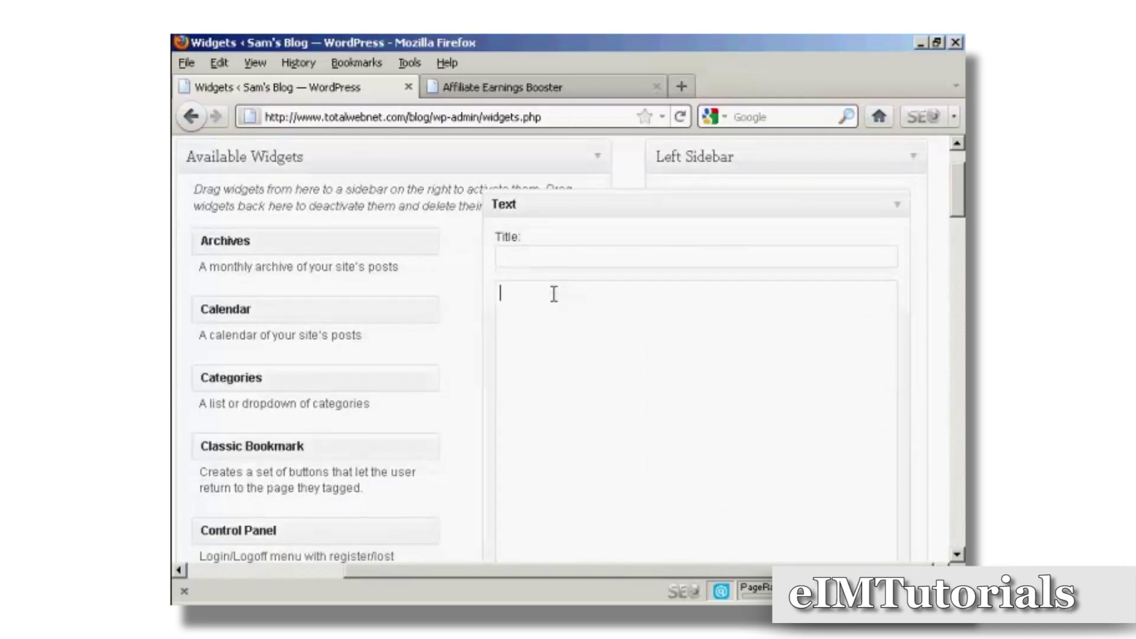
Paste the banner HTML, with its YOURID placeholder, into the Text widget and save it
type("<a href=\"http://YOURID.affbooster.hop.clickbank.net/\"><img src=\"http://www.affiliateearningsbooster.com/images/160x600s.gif\" border=\"0\" ></a>")
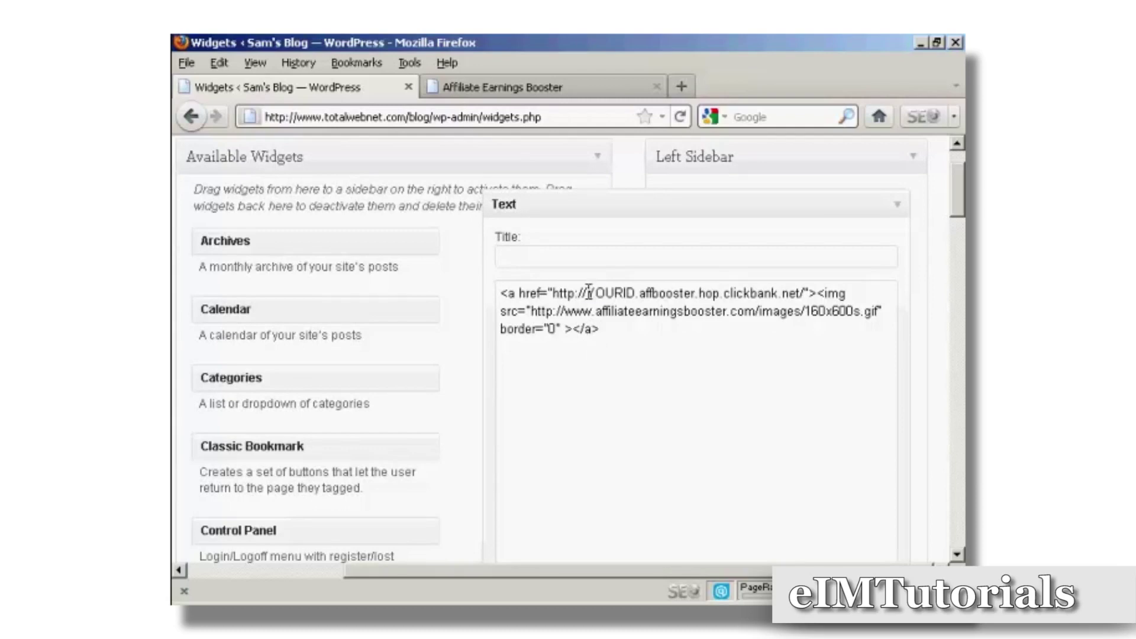
left_click_drag(586, 293, 636, 293)
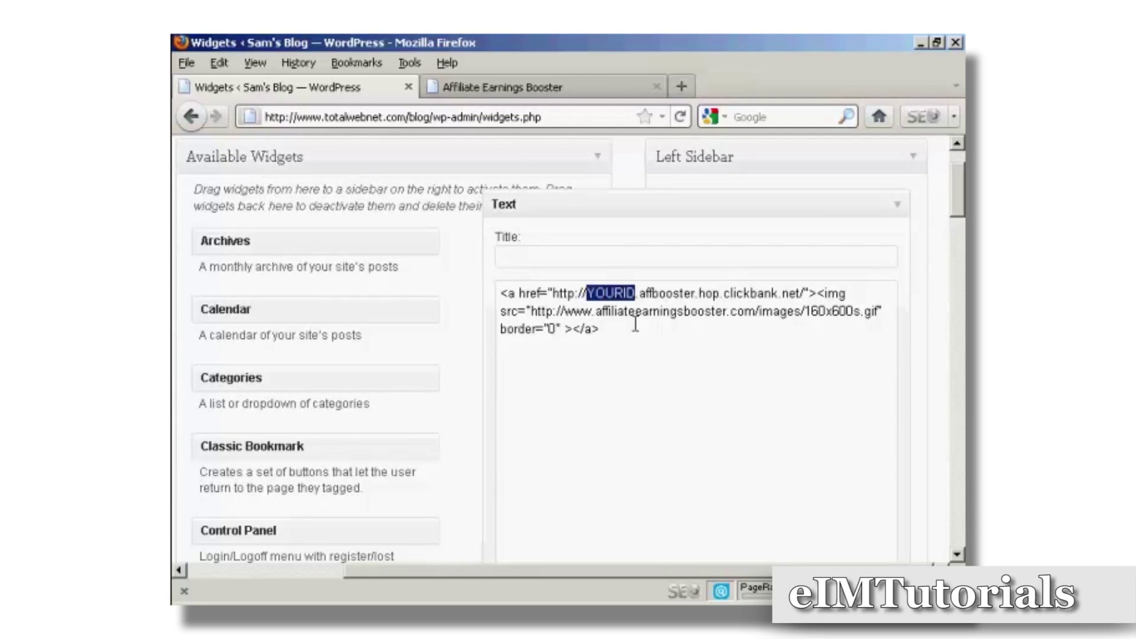
left_click(606, 329)
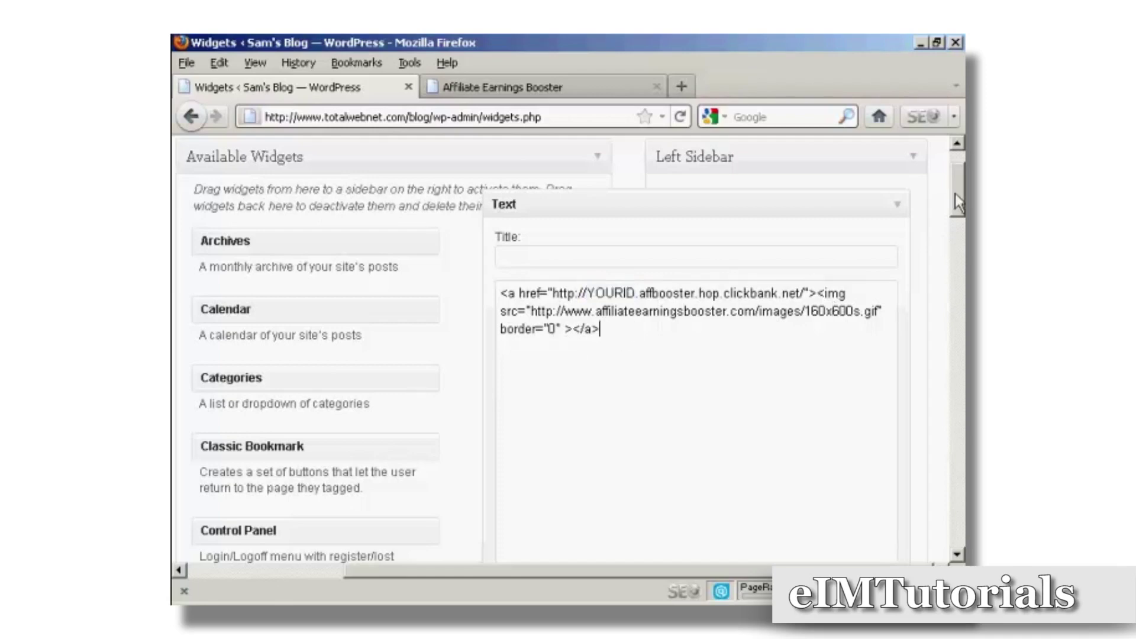
left_click_drag(954, 193, 956, 218)
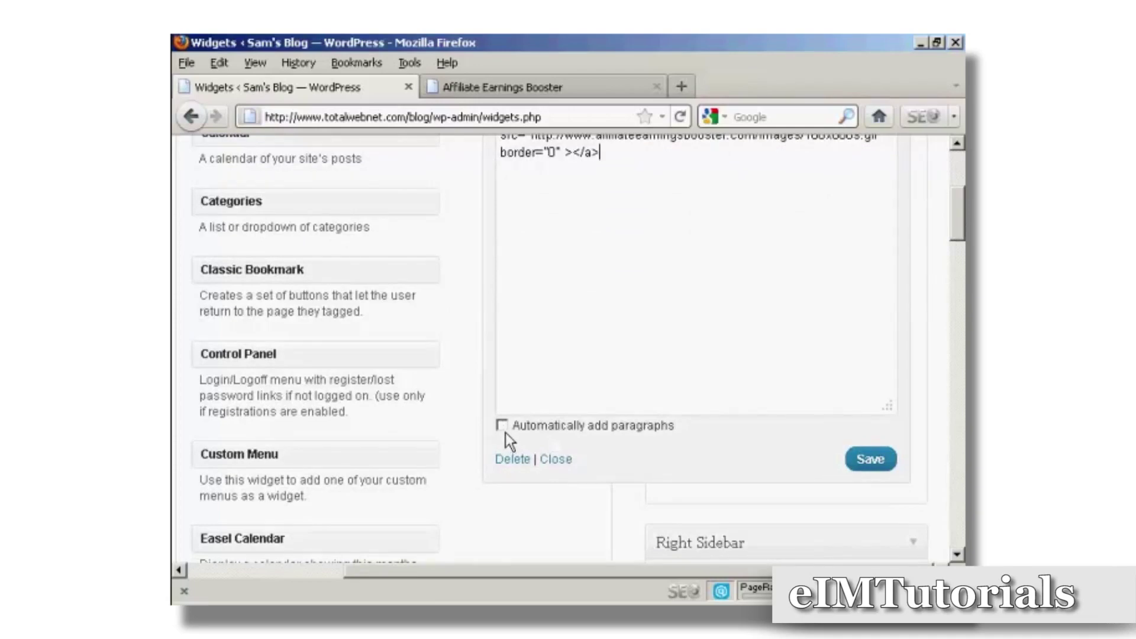
left_click(870, 462)
left_click_drag(960, 237, 960, 199)
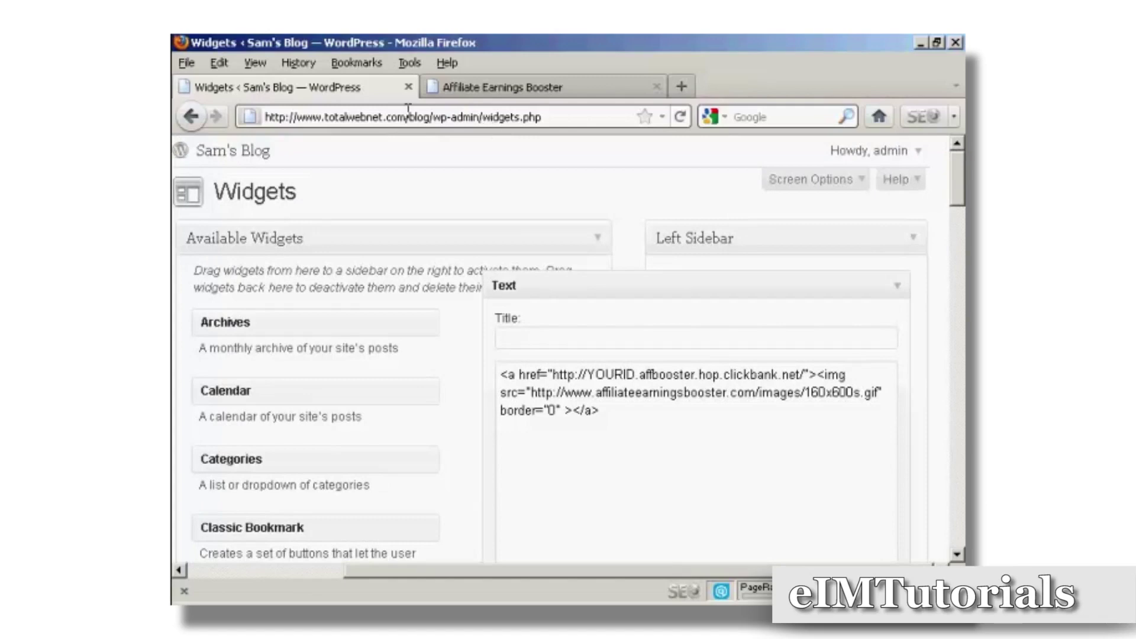
Remove the admin path from the address to load the blog's front page
left_click(433, 117)
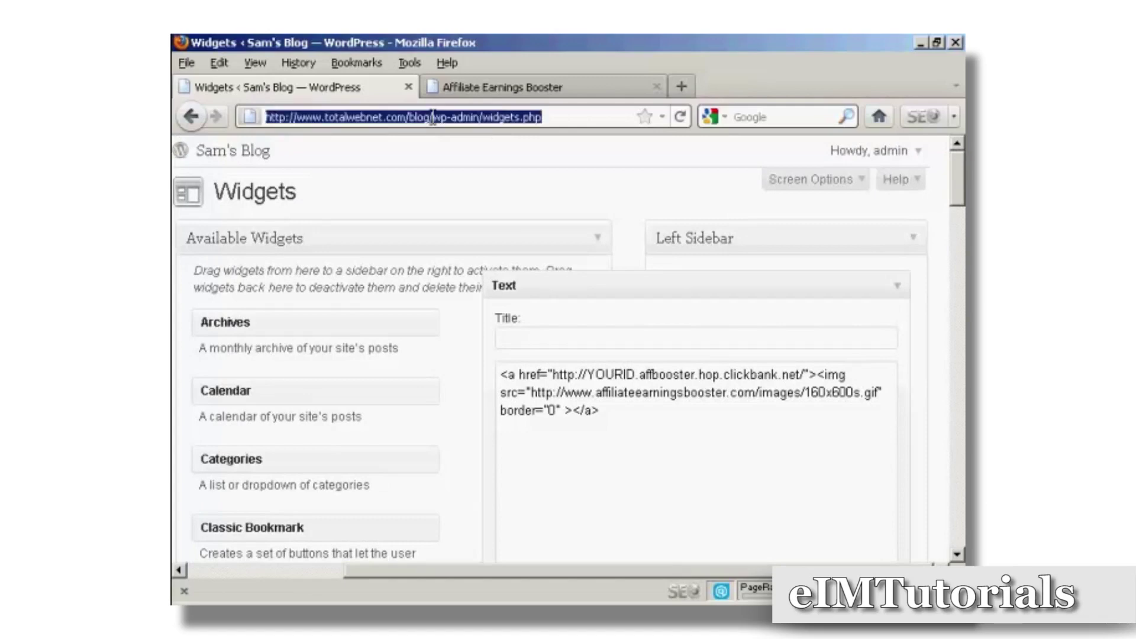
left_click(433, 117)
left_click_drag(432, 117, 571, 117)
key("Delete")
key("Return")
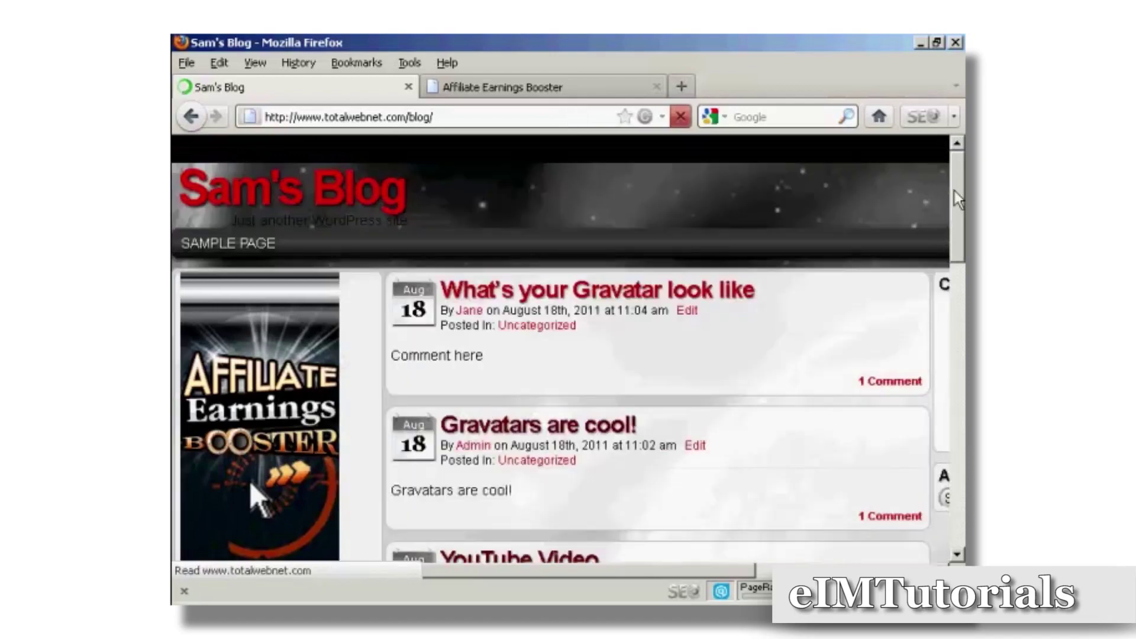
Scroll around the blog to check the tall banner in the left sidebar
left_click_drag(957, 200, 956, 213)
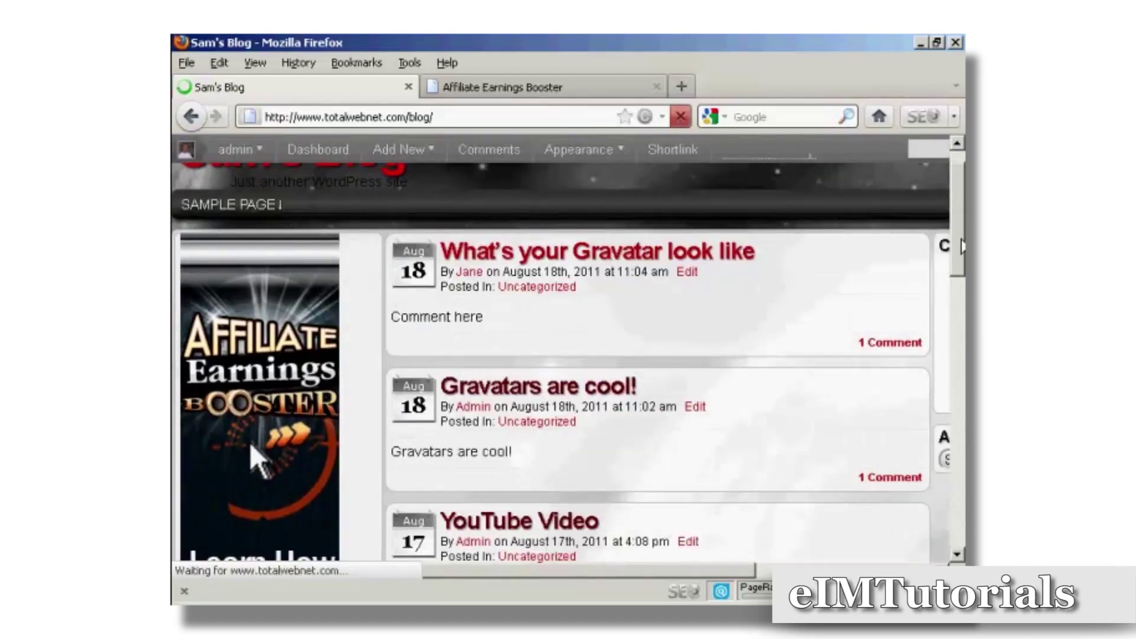
scroll(694, 329, "down", 3)
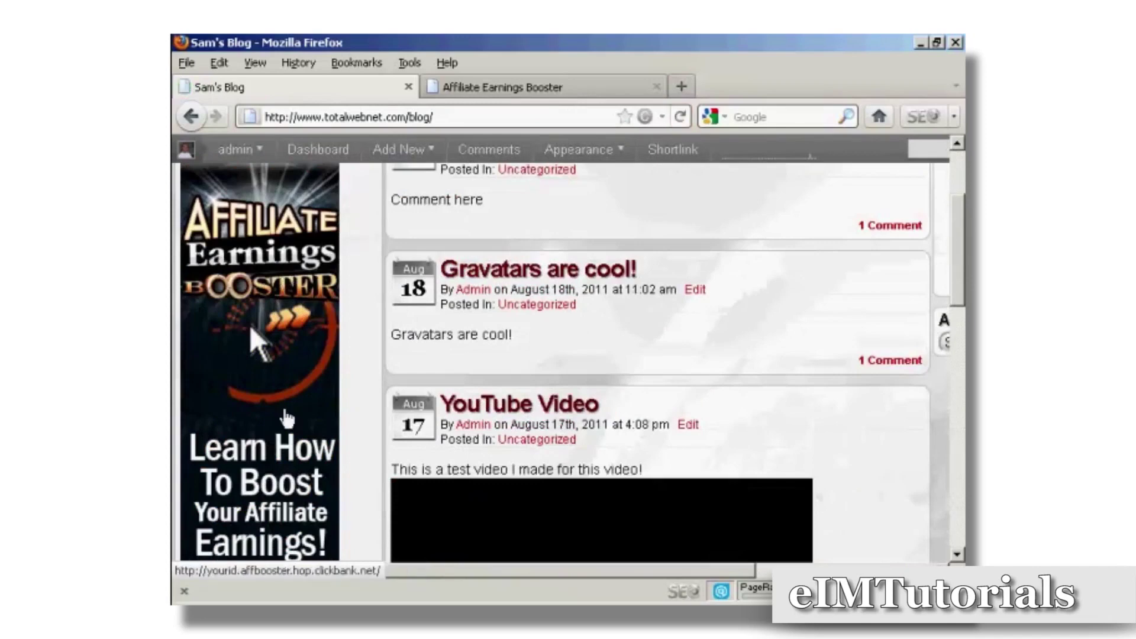
scroll(957, 248, "down", 1)
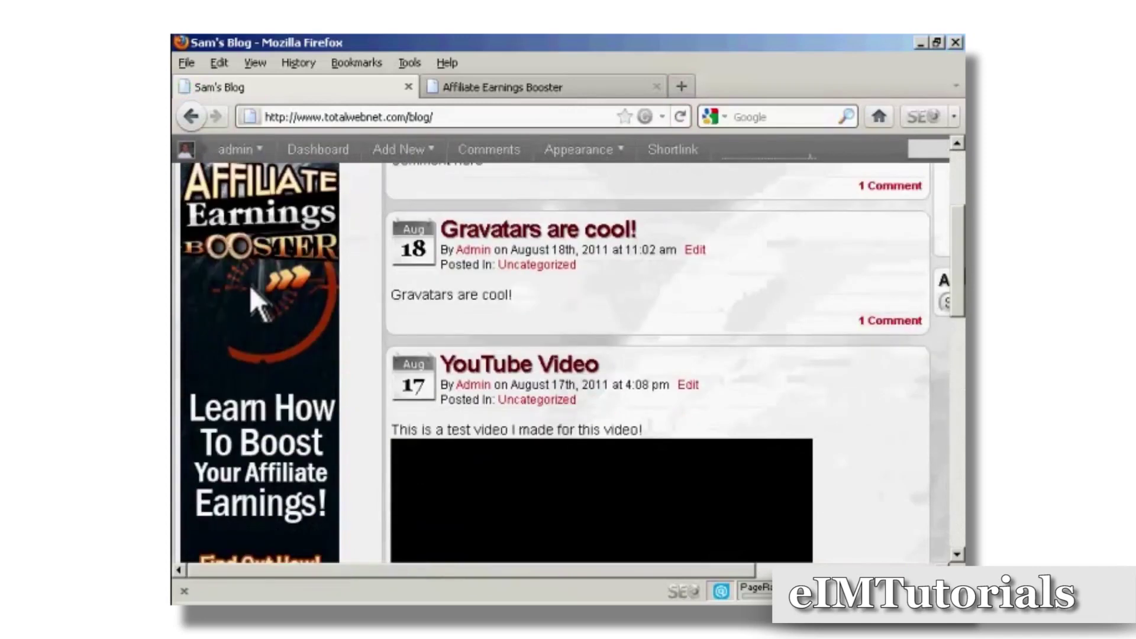
scroll(656, 354, "down", 2)
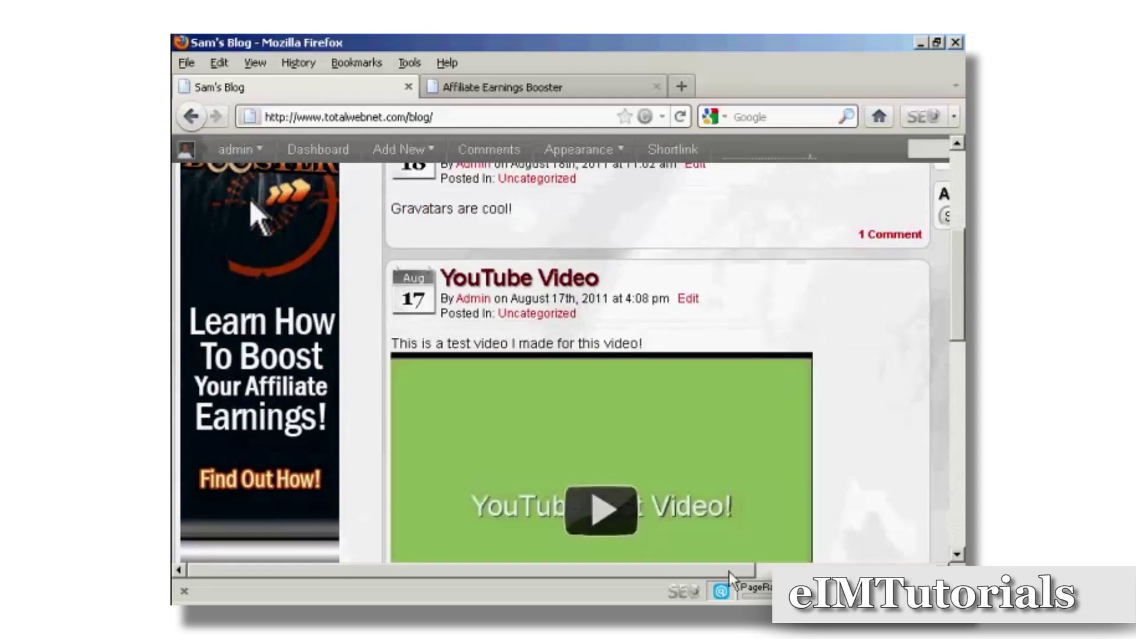
left_click_drag(730, 572, 834, 571)
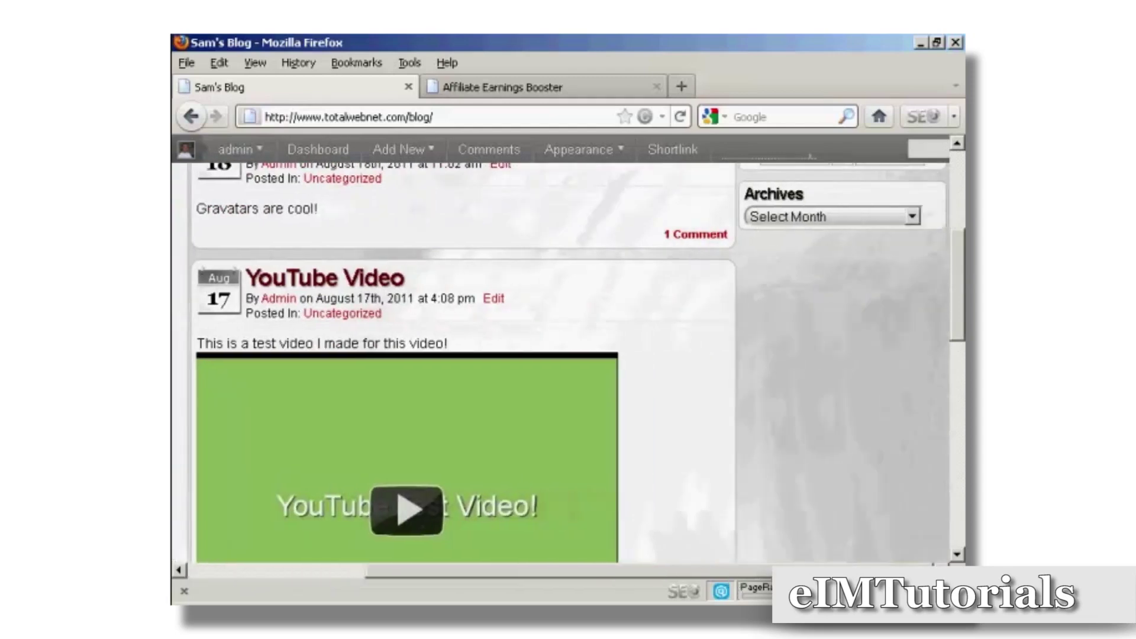
left_click_drag(958, 325, 959, 235)
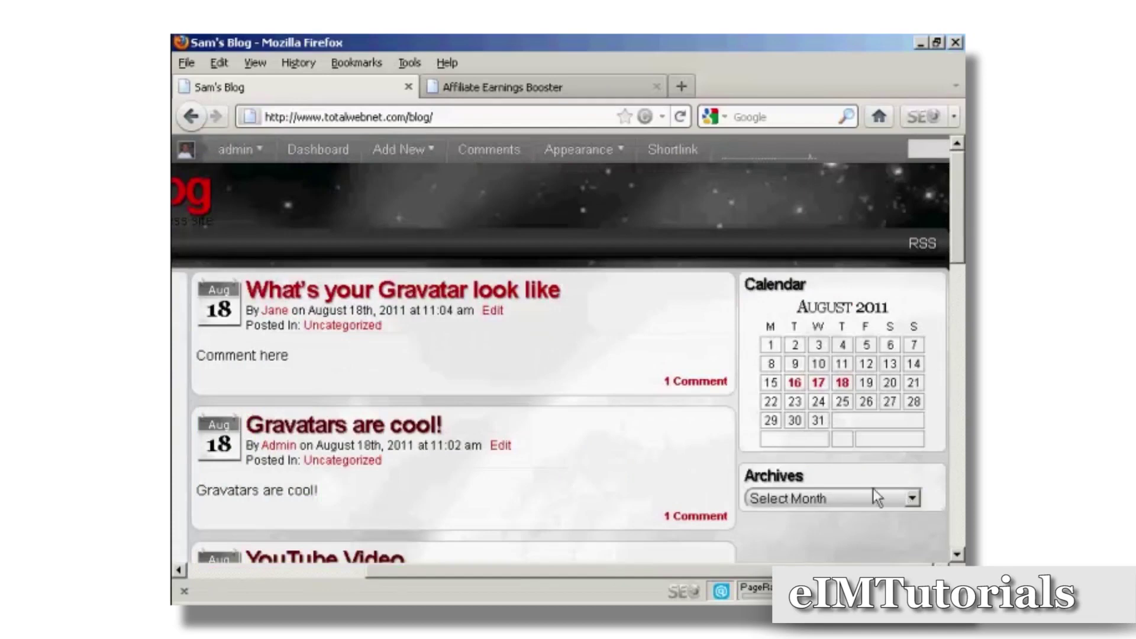
left_click_drag(887, 571, 716, 592)
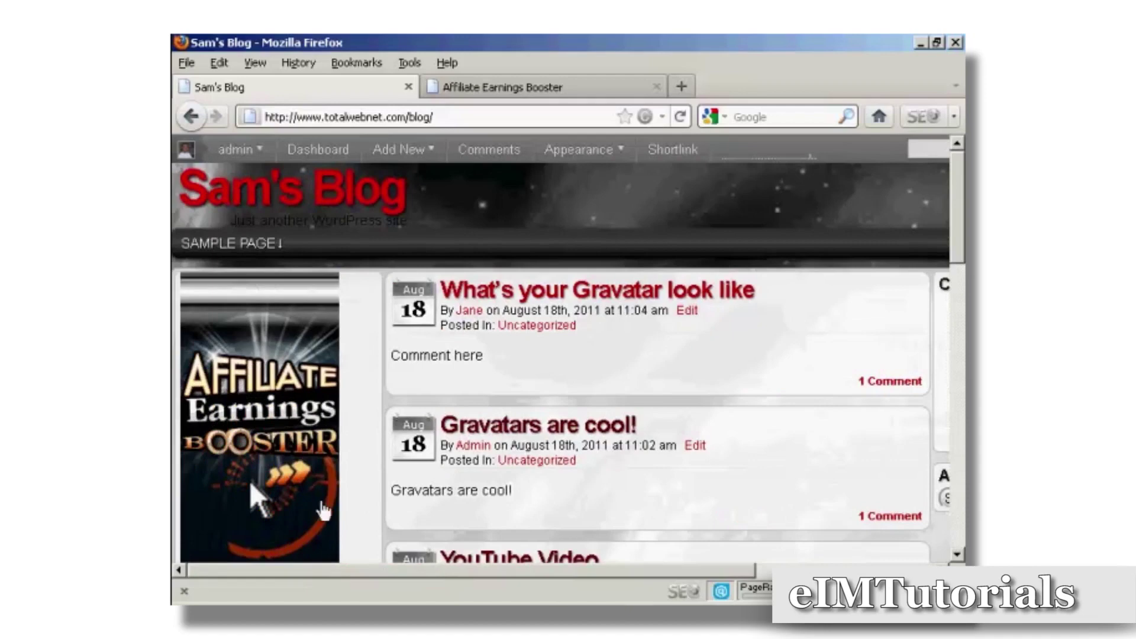
Follow the left-sidebar Affiliate Earnings Booster banner to its ClickBank affiliate link
left_click(272, 459)
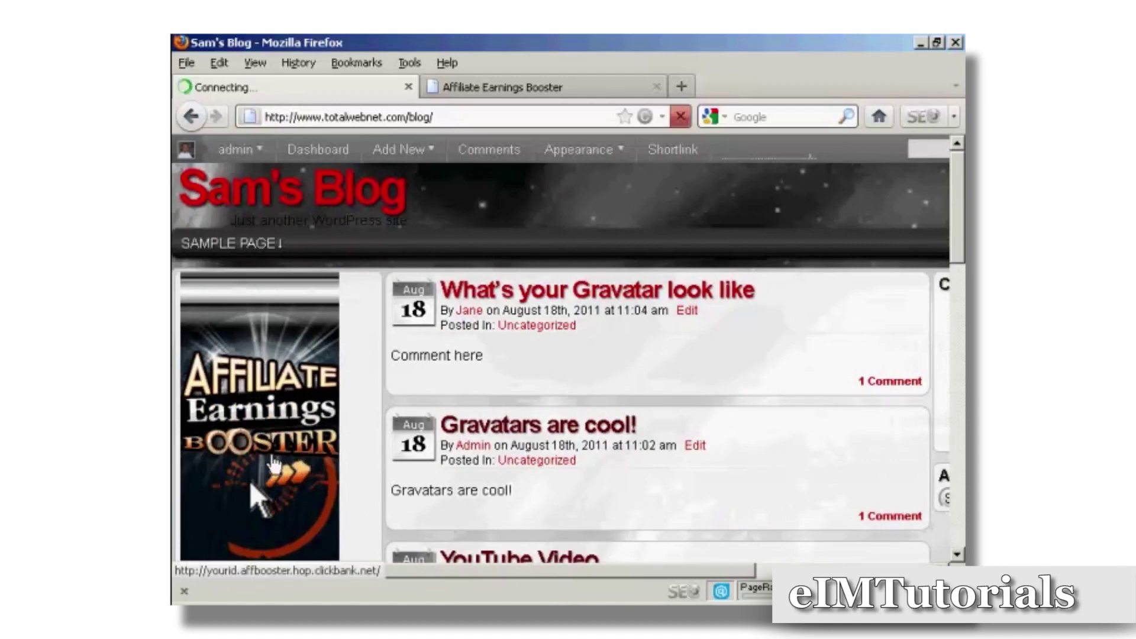